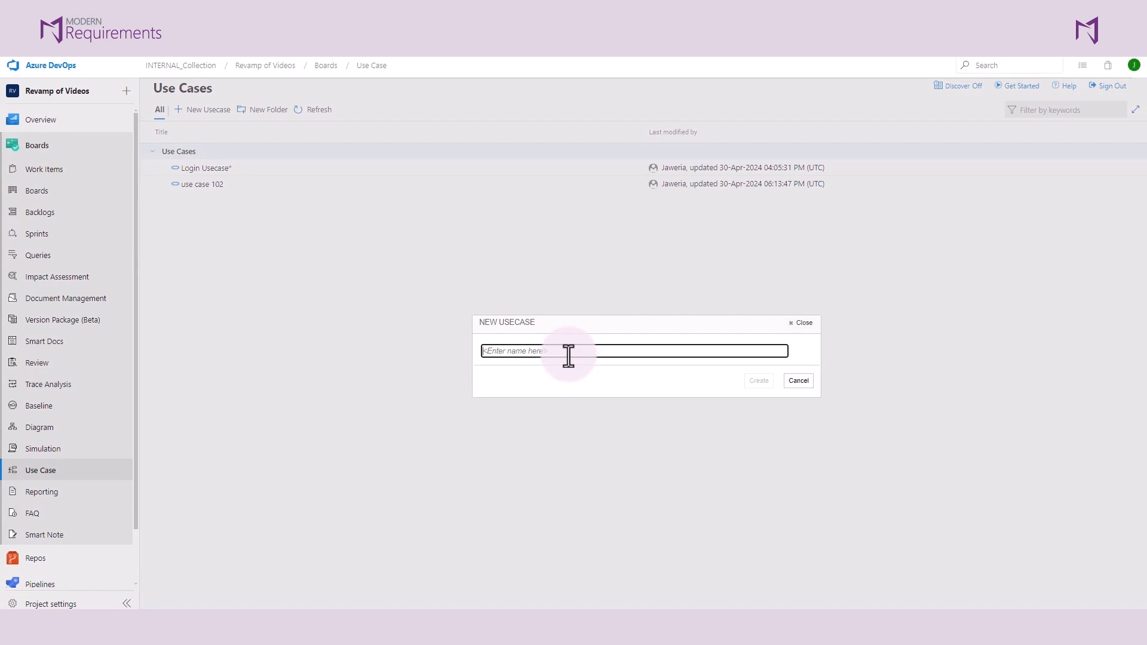
# - Name the new use case "Sample usecase" and create it
pyautogui.write('Sample usecase')
pyautogui.click(765, 384)
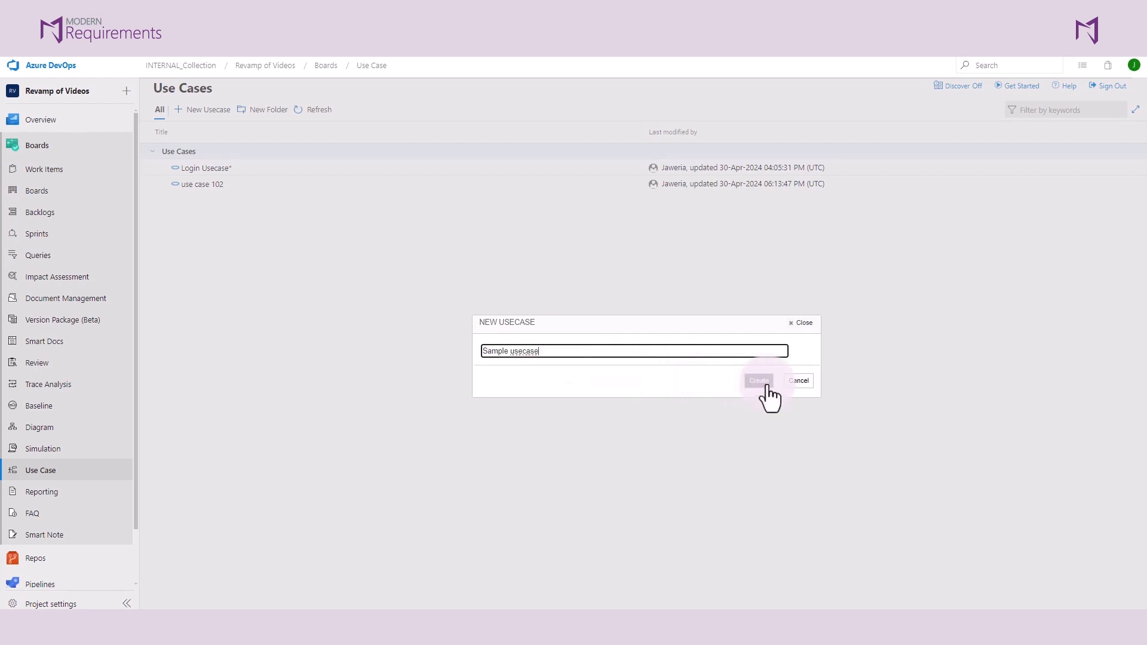
# - Write the first two Main Success Scenario steps: "User Selects login function" and "System provide login page"
pyautogui.click(229, 221)
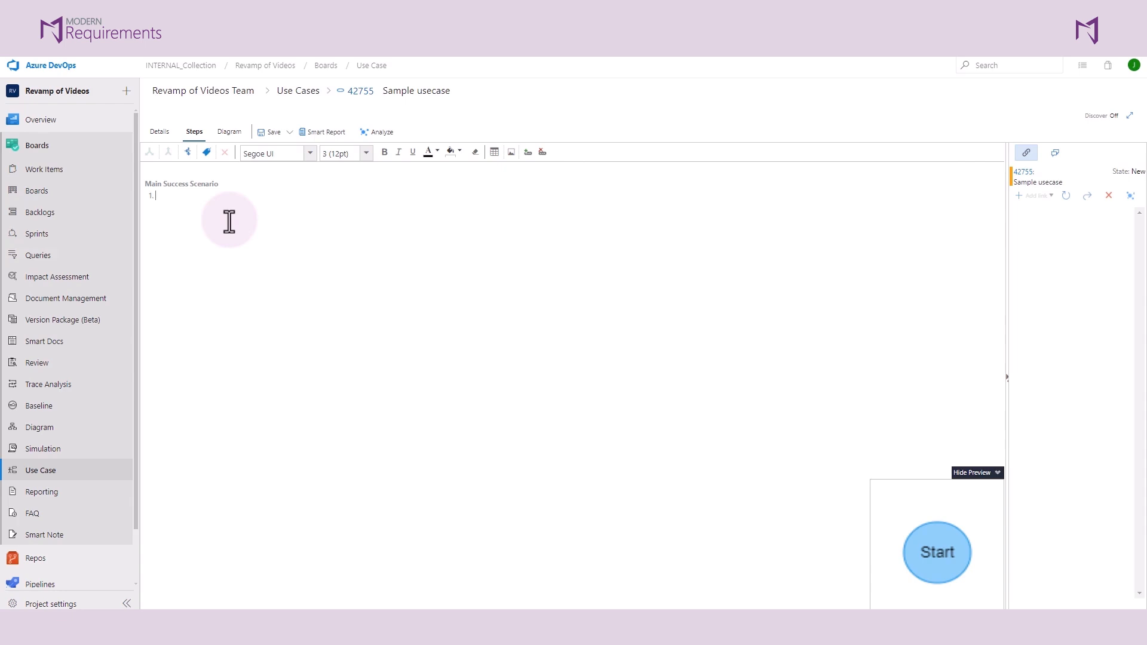
pyautogui.write('User Selects login function')
pyautogui.press('Return')
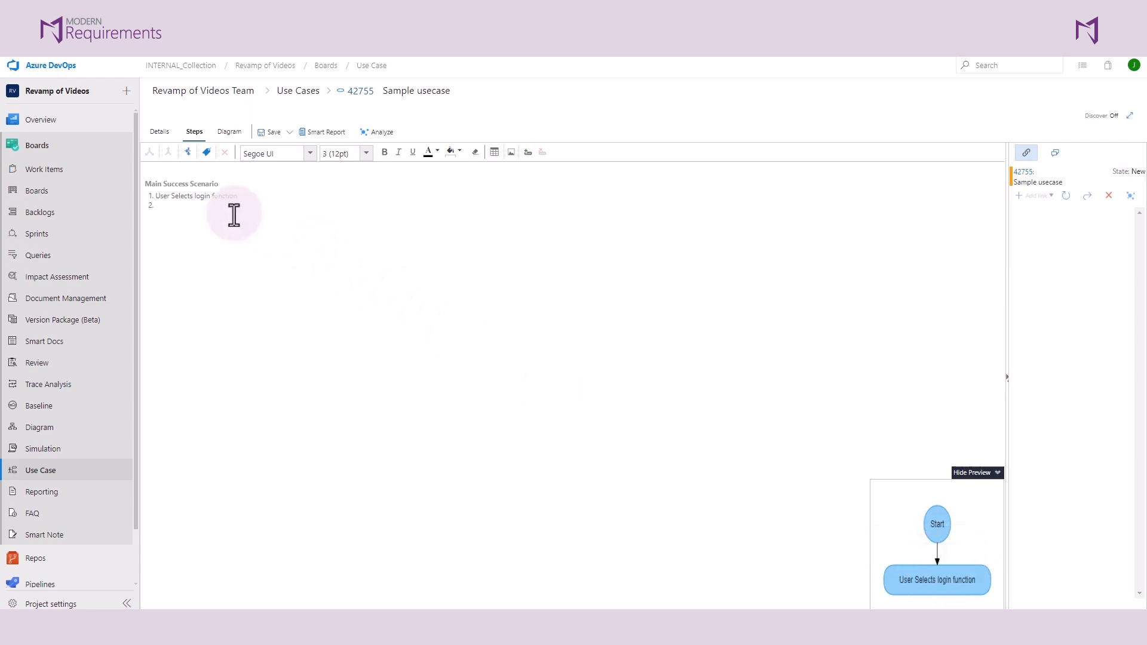
pyautogui.click(174, 208)
pyautogui.write('Syste')
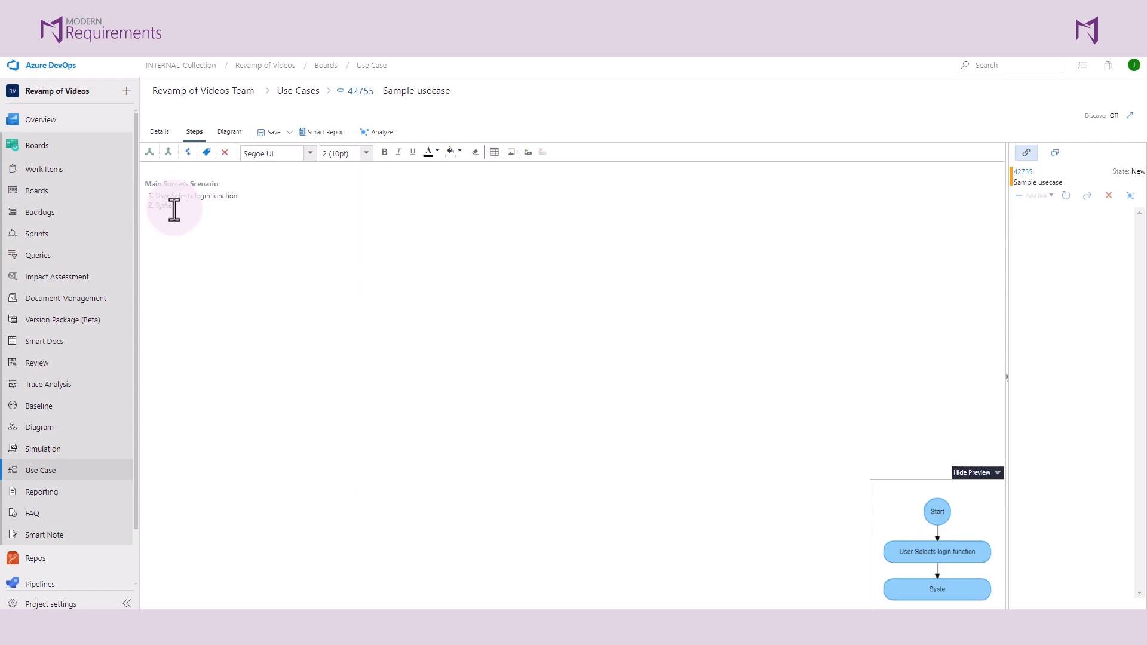
pyautogui.write('m provide login page')
# - Add "user entyer credentials" and "are credentials correct ?" as steps 3 and 4 of the Main Success Scenario
pyautogui.press('Return')
pyautogui.write('User enter credentials')
pyautogui.press('Return')
pyautogui.write('a')
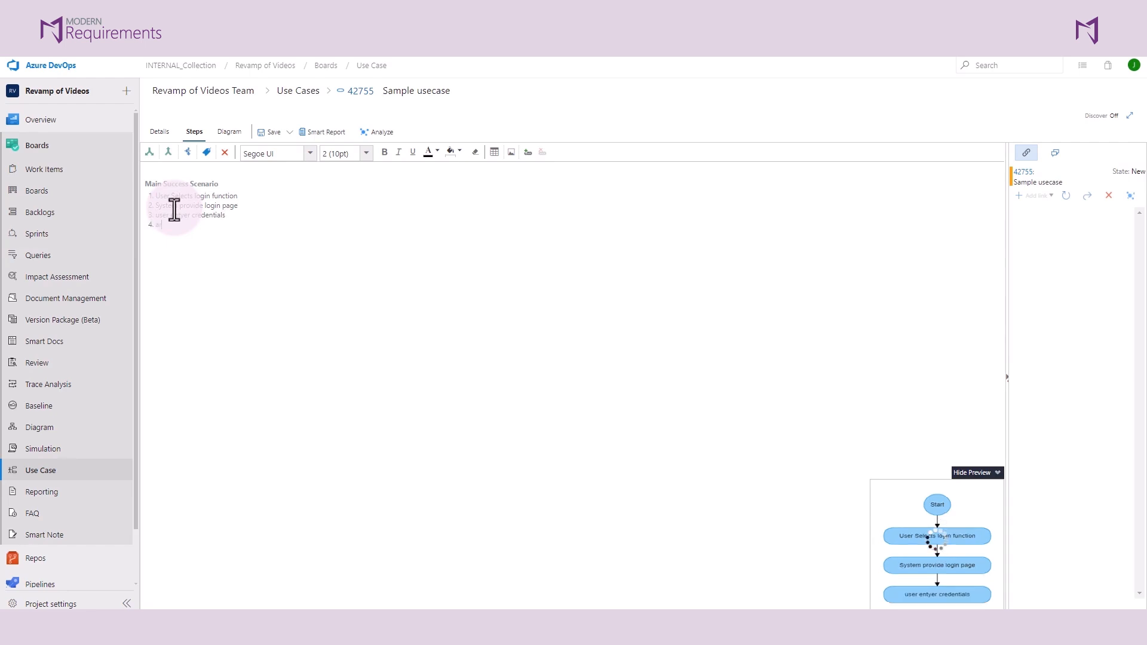
pyautogui.write('re credentials correct ?')
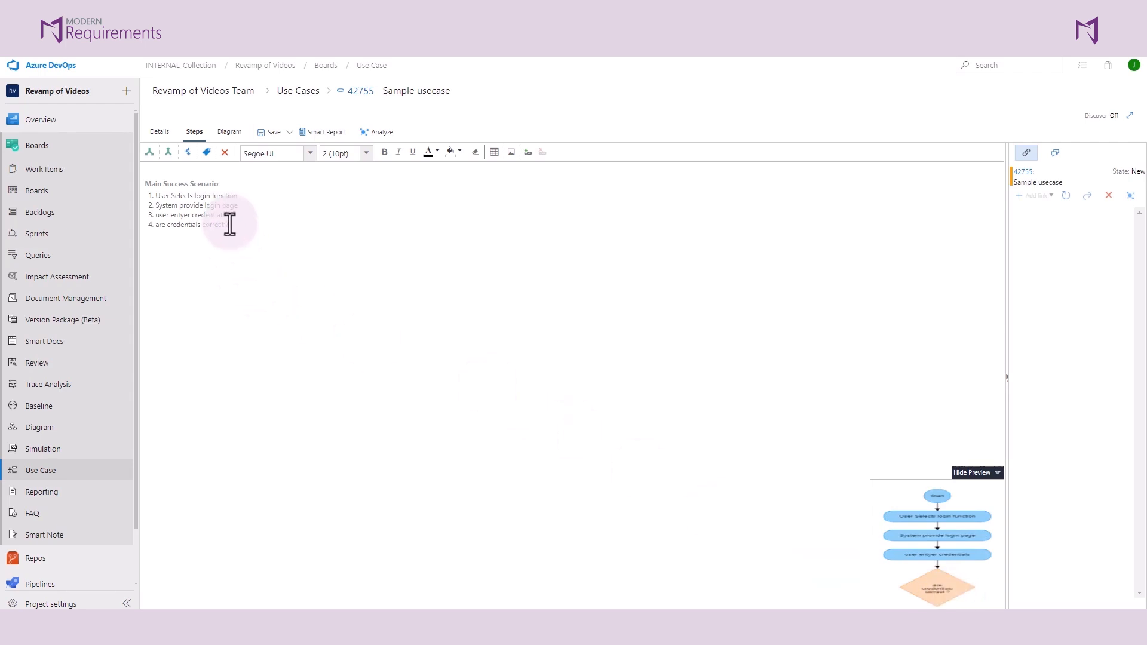
# - Branch the "are credentials correct ?" step into an Alternate Scenario named "Credentials fail"
pyautogui.click(230, 225)
pyautogui.click(230, 225)
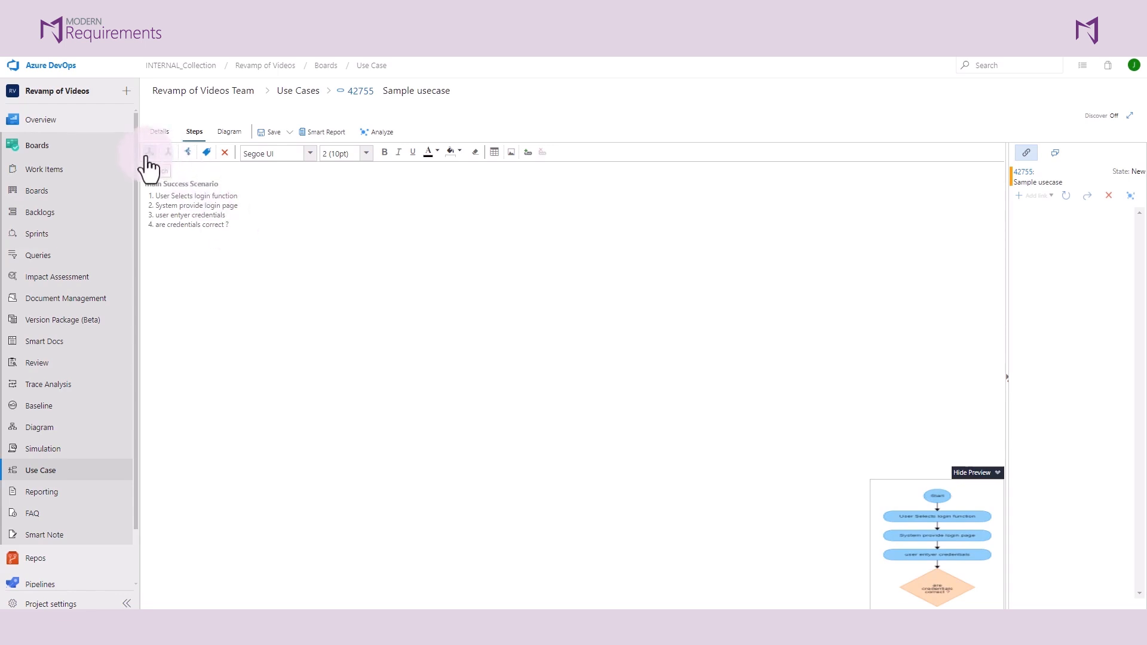
pyautogui.click(148, 154)
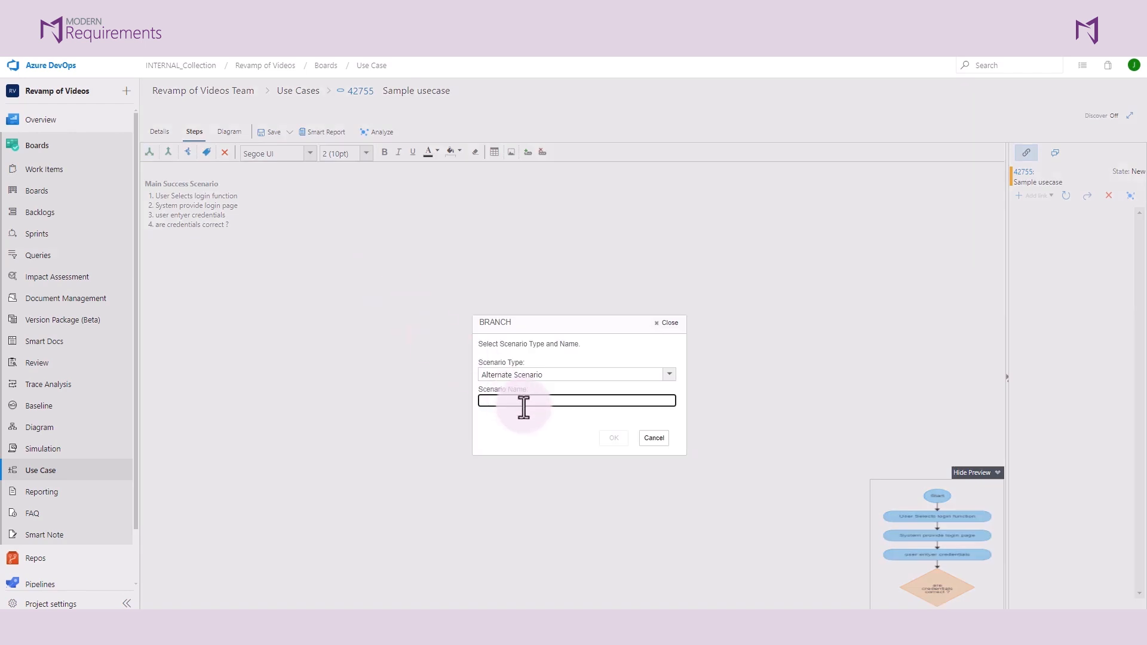
pyautogui.write('Credent')
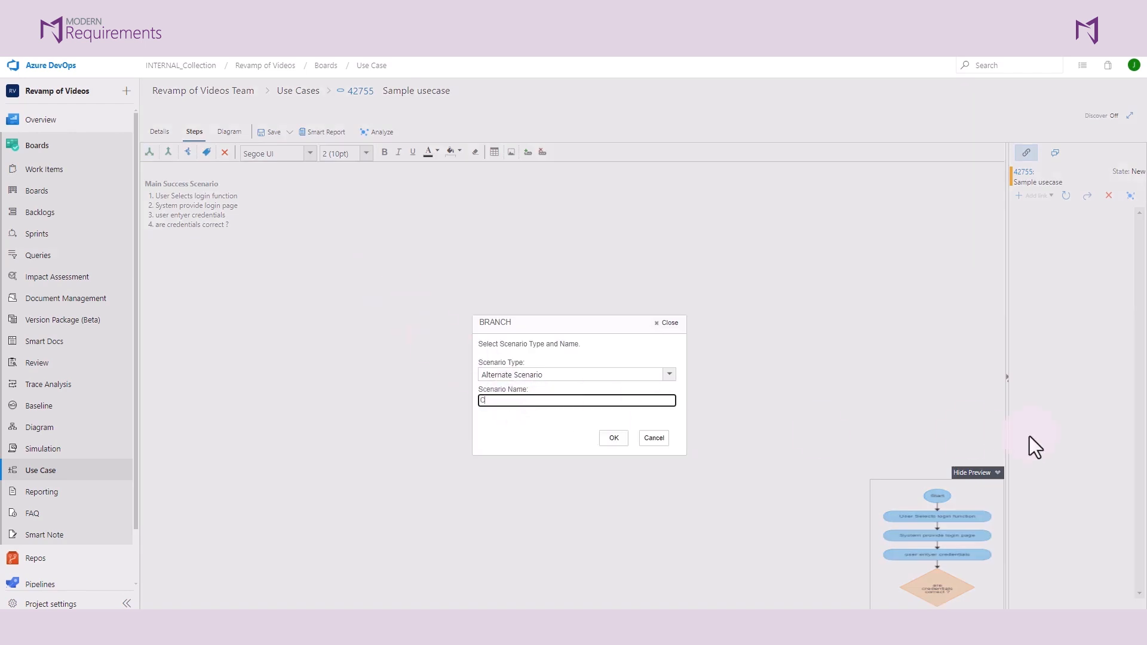
pyautogui.write('ials fail')
pyautogui.click(615, 441)
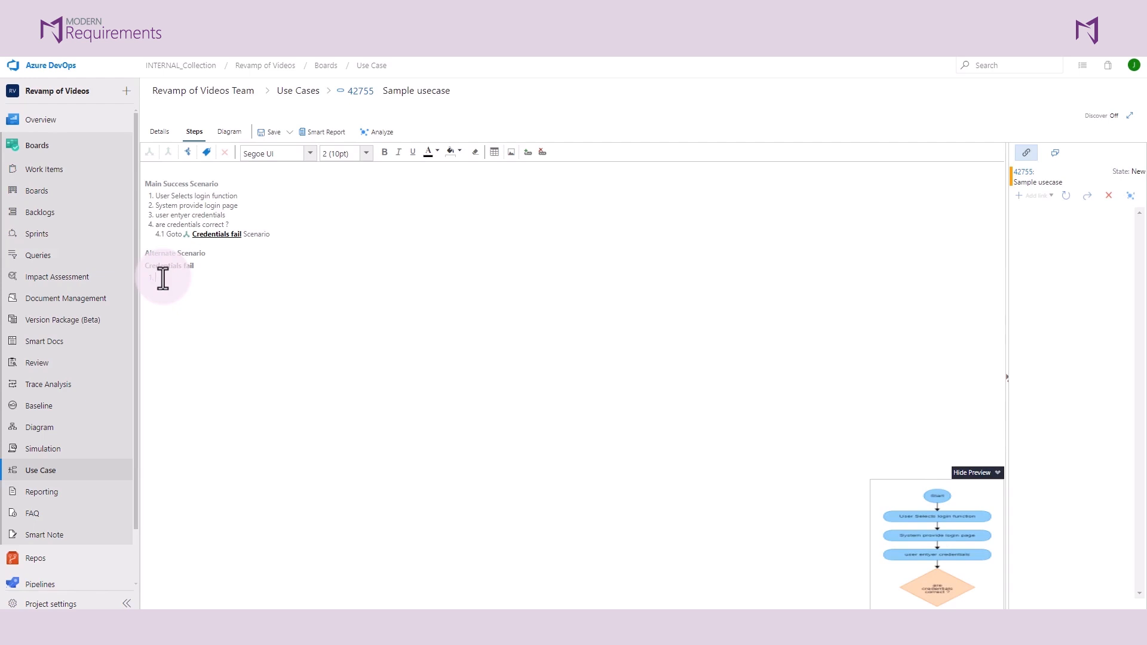
# - Enter "If no - do thing a" as the first step of the Credentials fail scenario
pyautogui.write('if not do thing')
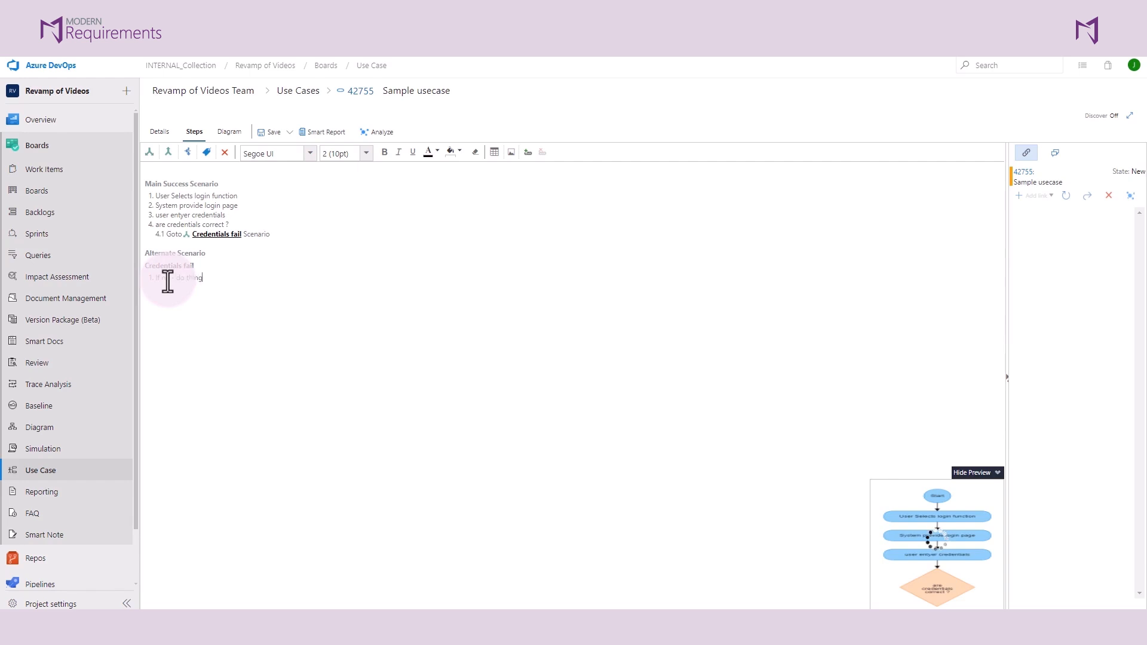
pyautogui.write(' a')
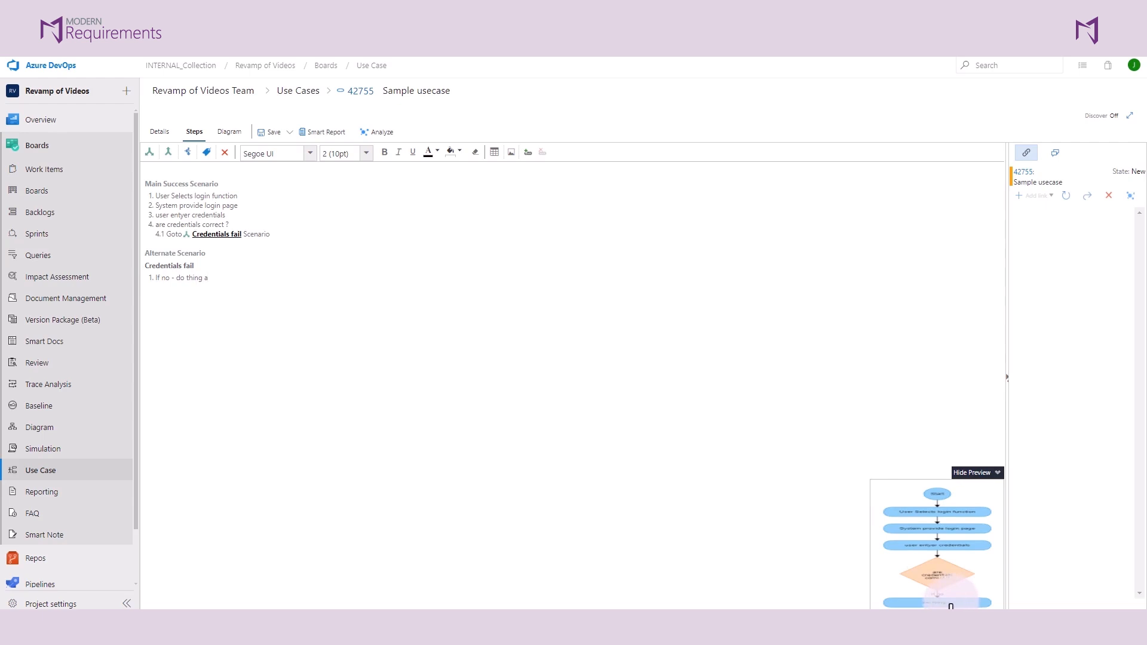
pyautogui.click(217, 279)
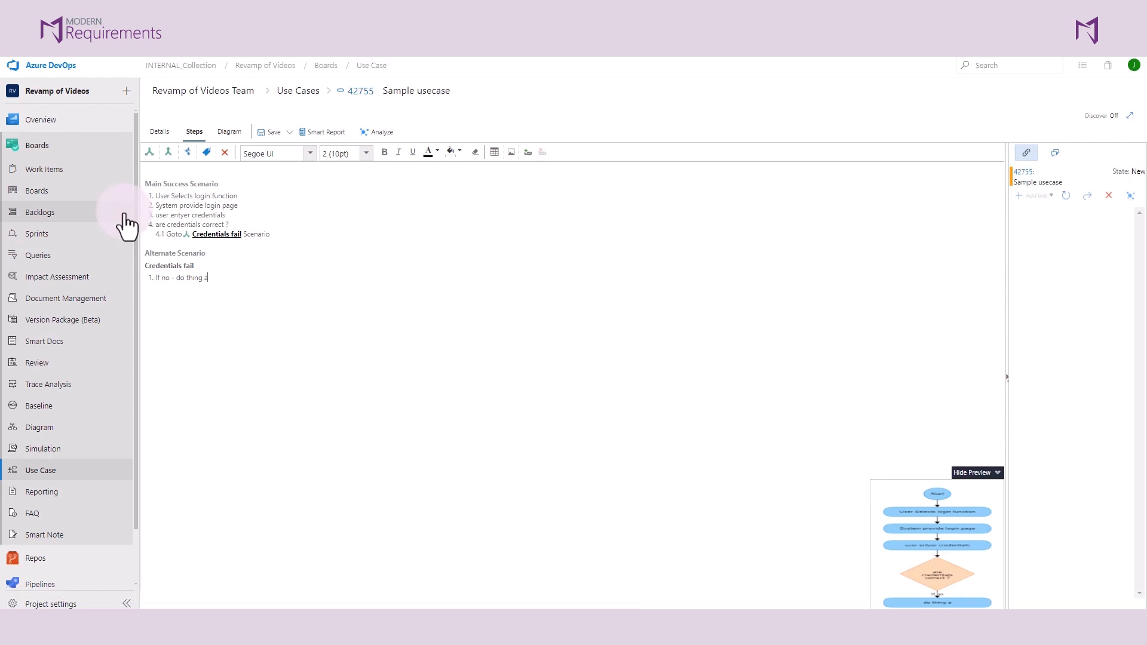
# - Branch the "are credentials correct ?" step into an Exception Scenario named "Page freezes"
pyautogui.click(261, 248)
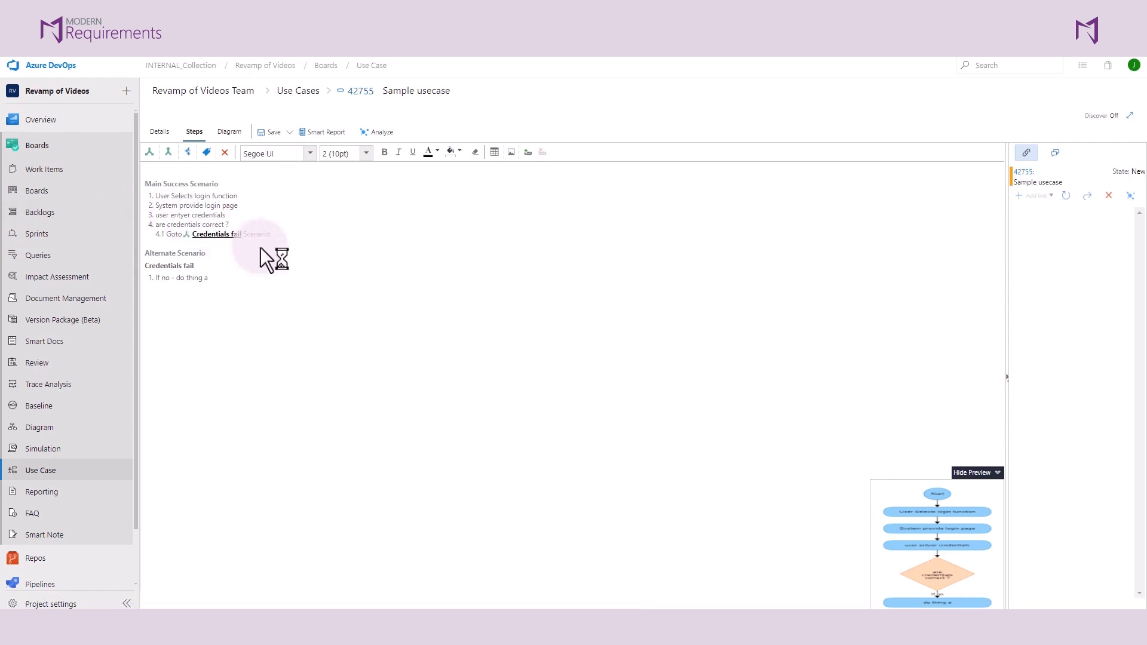
pyautogui.click(232, 224)
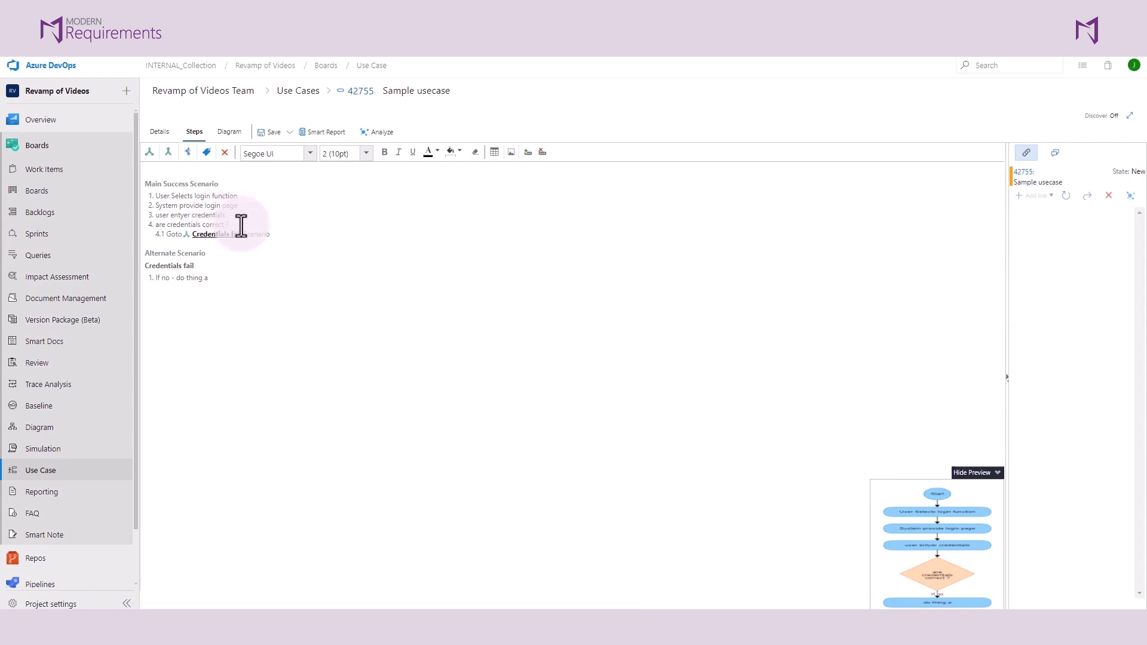
pyautogui.click(150, 152)
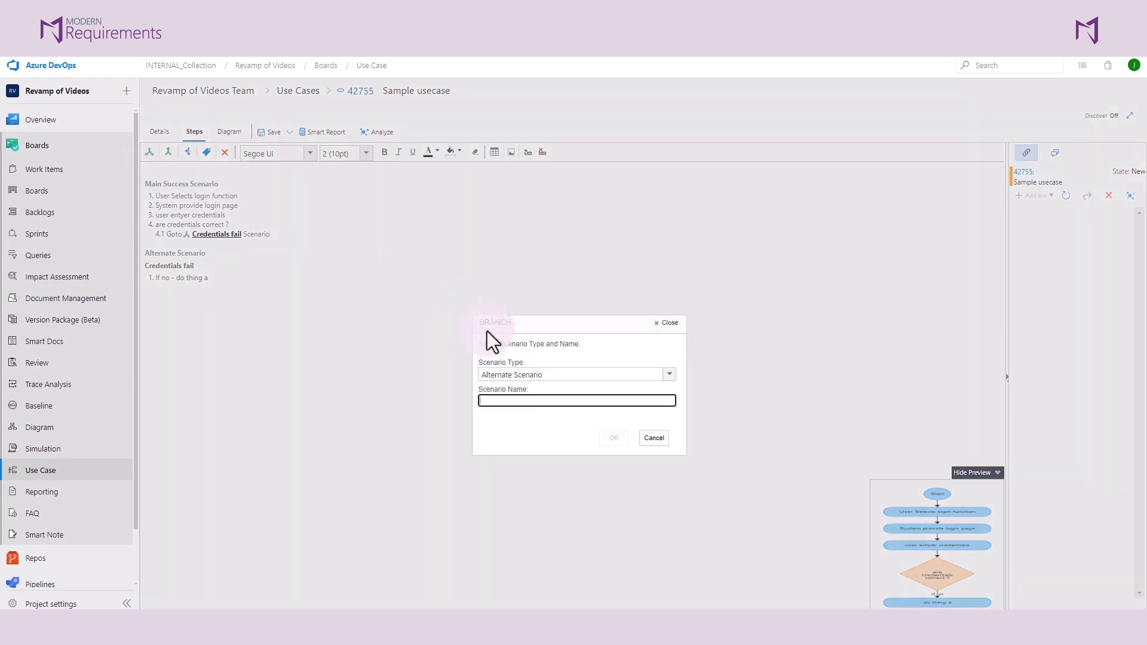
pyautogui.click(670, 375)
pyautogui.click(544, 411)
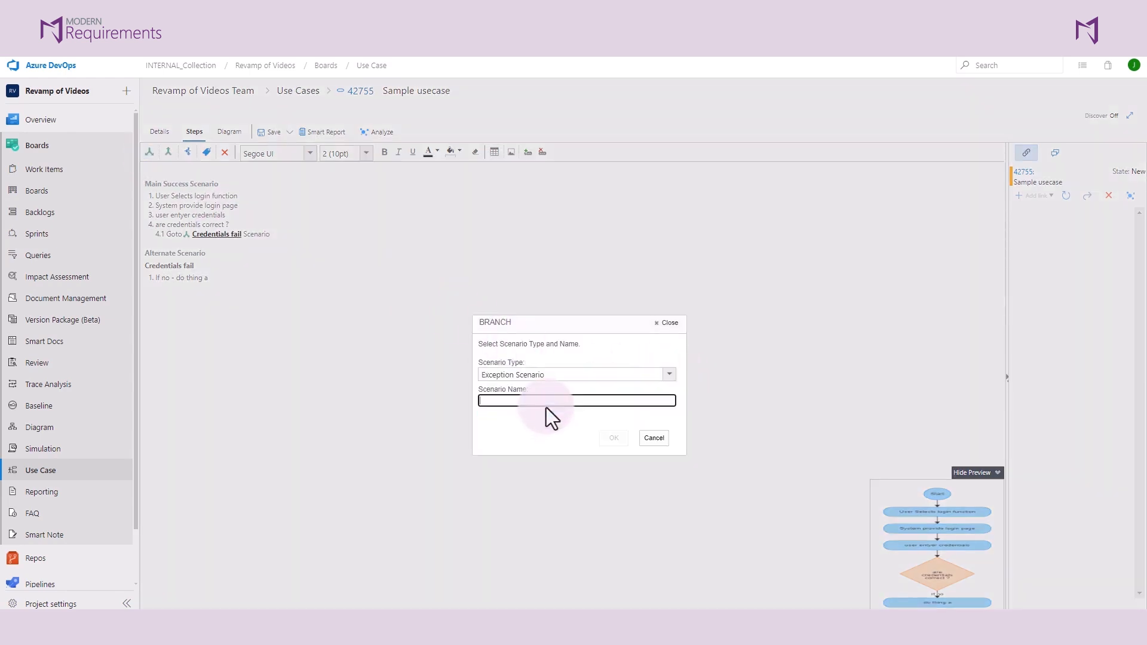
pyautogui.write('Page freezes')
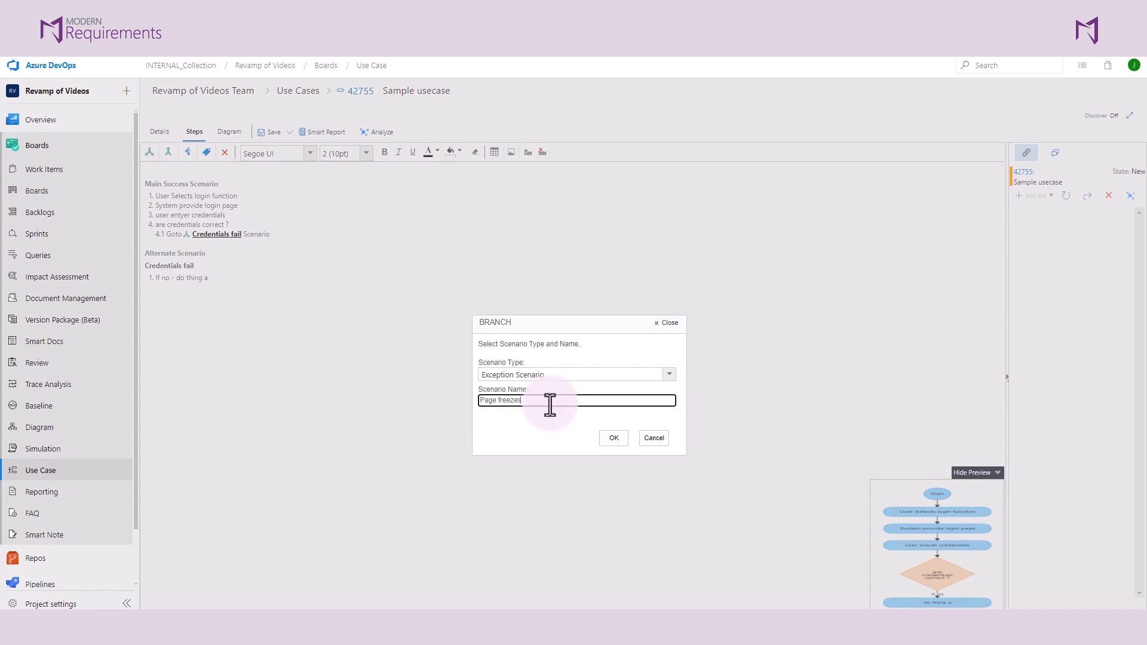
pyautogui.press('Return')
# - Enter "If freeze occurs - do thing be" as the first step of the Page freezes scenario
pyautogui.click(163, 330)
pyautogui.write('If freeze occurs')
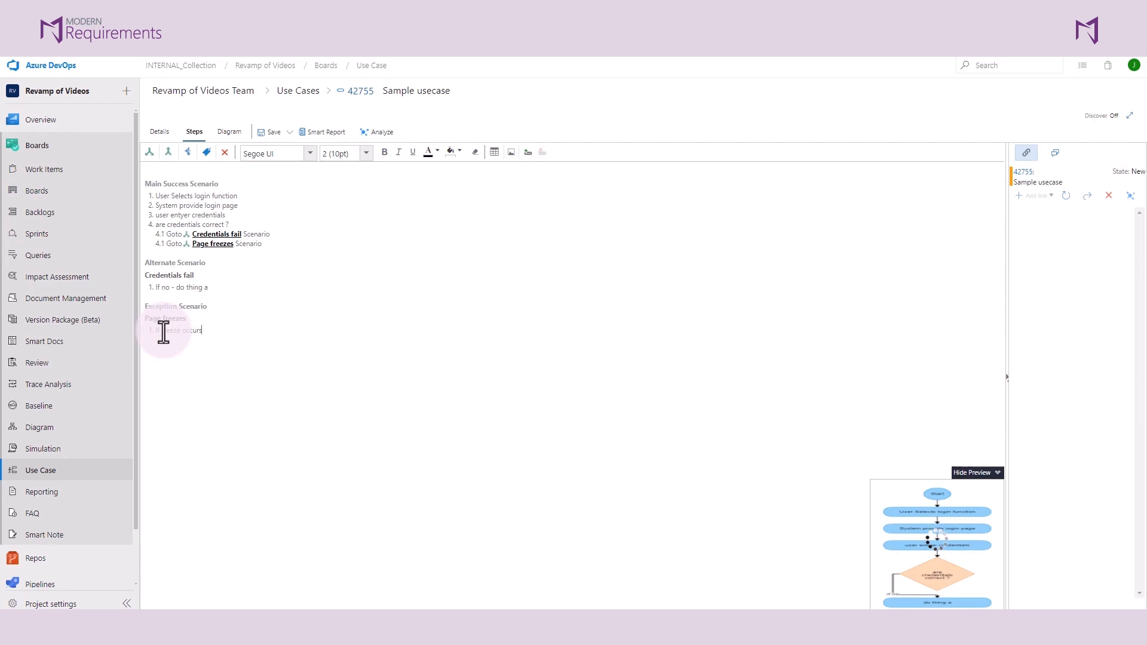
pyautogui.write(' - do thing be')
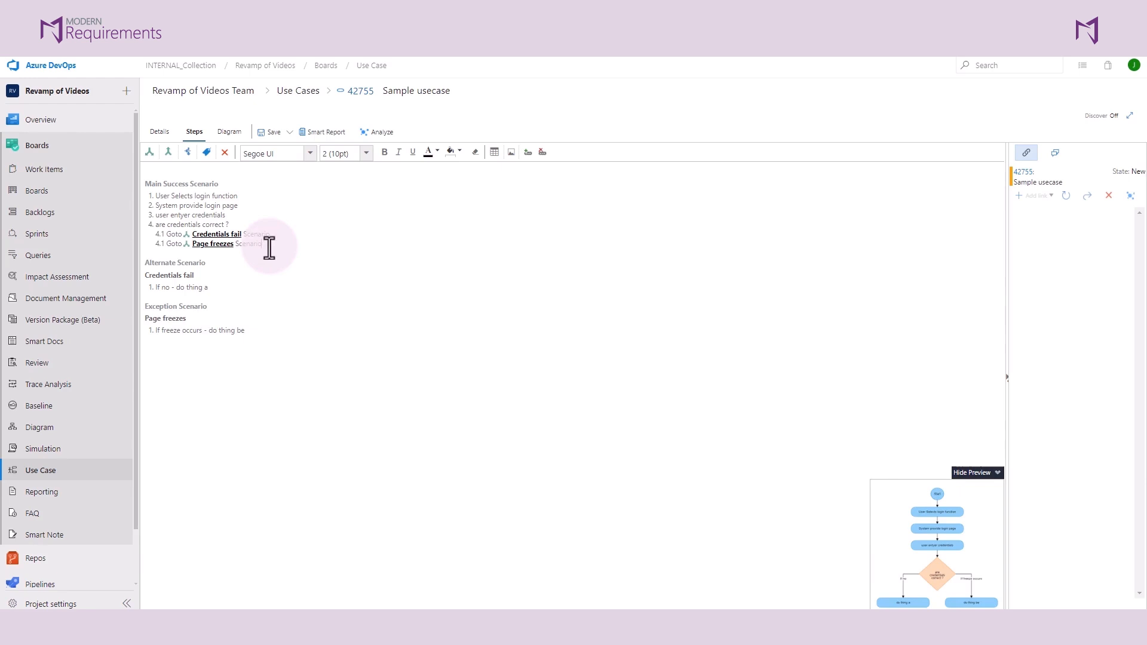
# - Add "If yes - successful login" and "System show user page" as steps 5 and 6 of the Main Success Scenario
pyautogui.press('Return')
pyautogui.write('If yes -')
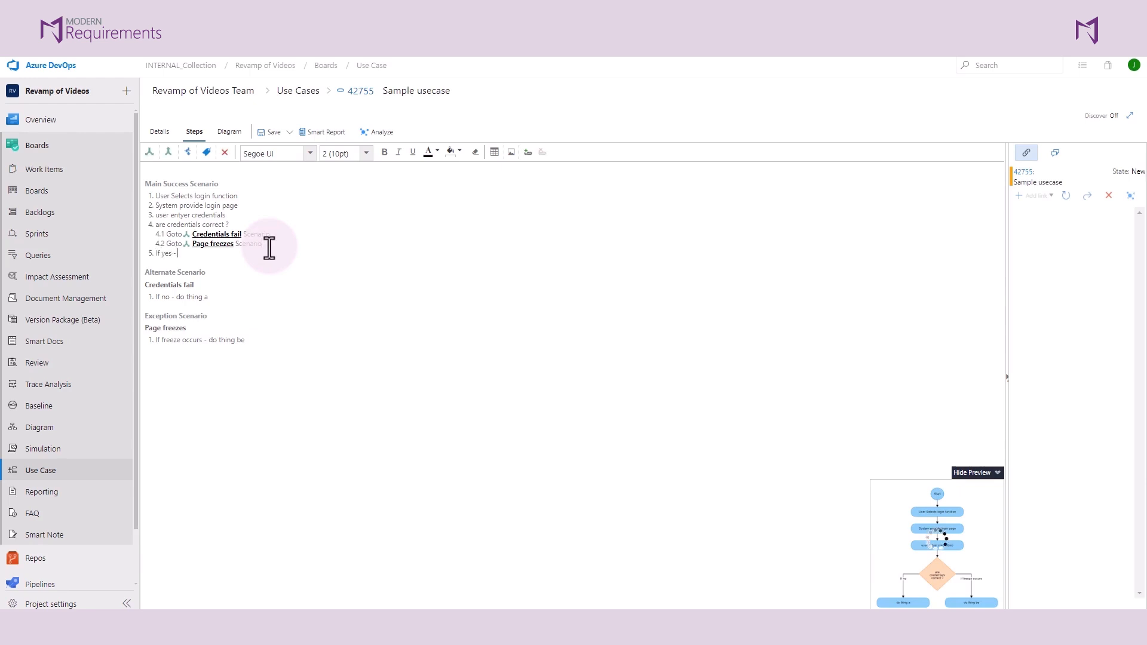
pyautogui.write(' successful login')
pyautogui.press('Return')
pyautogui.write('System show us')
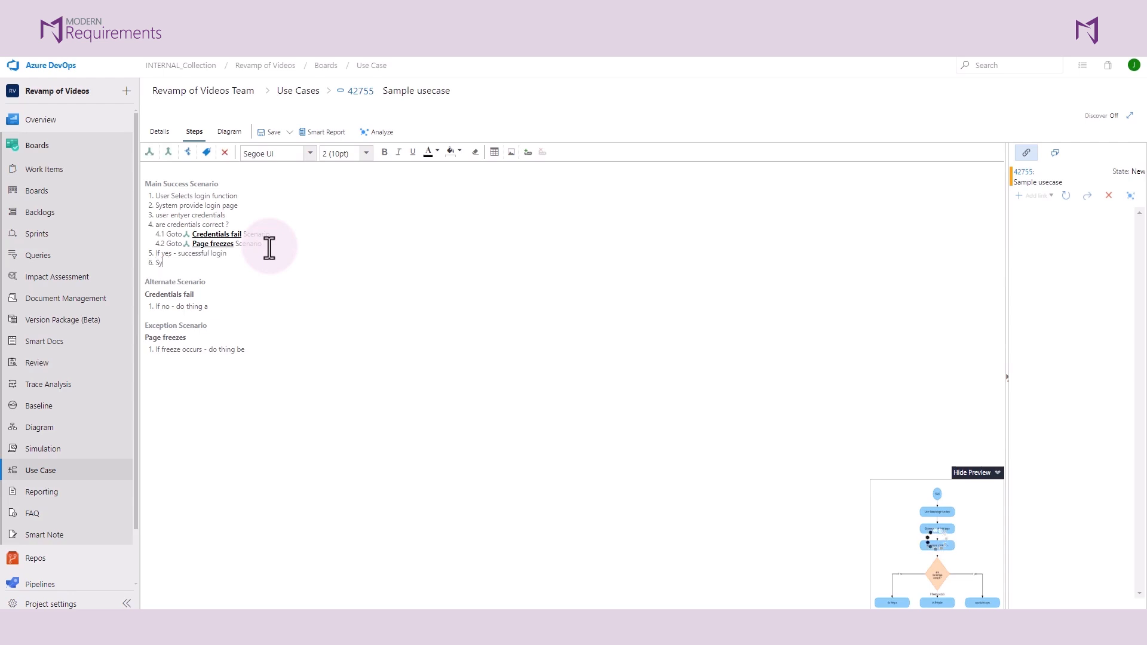
pyautogui.write('er page')
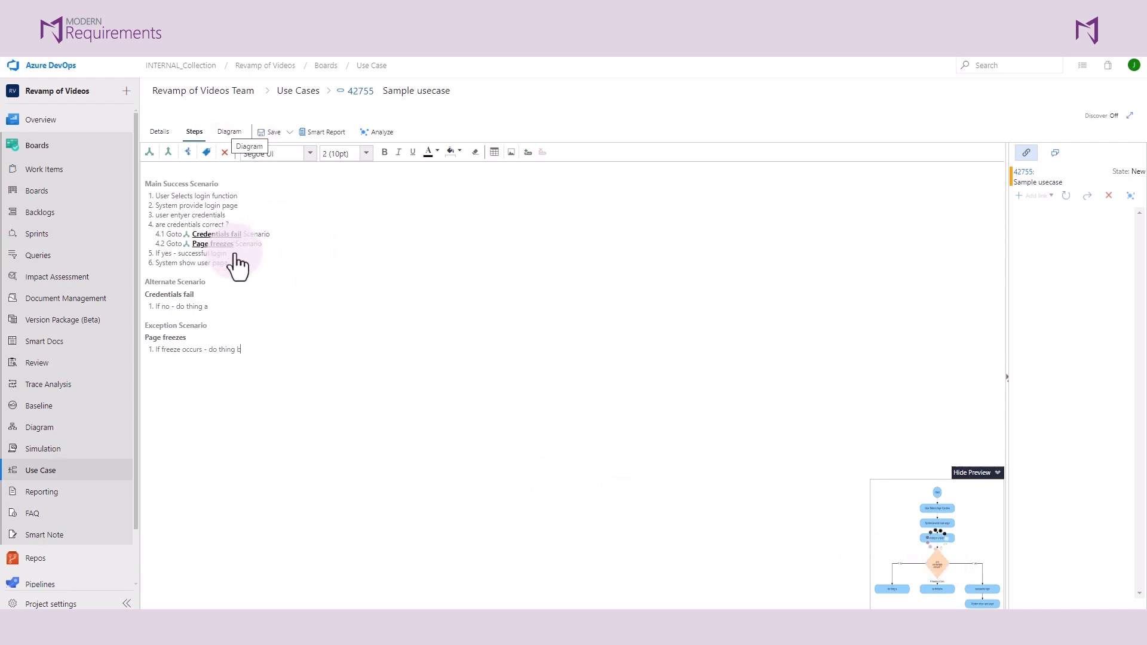
# - Show the use case's full diagram and open its flow border and outline options
pyautogui.click(230, 134)
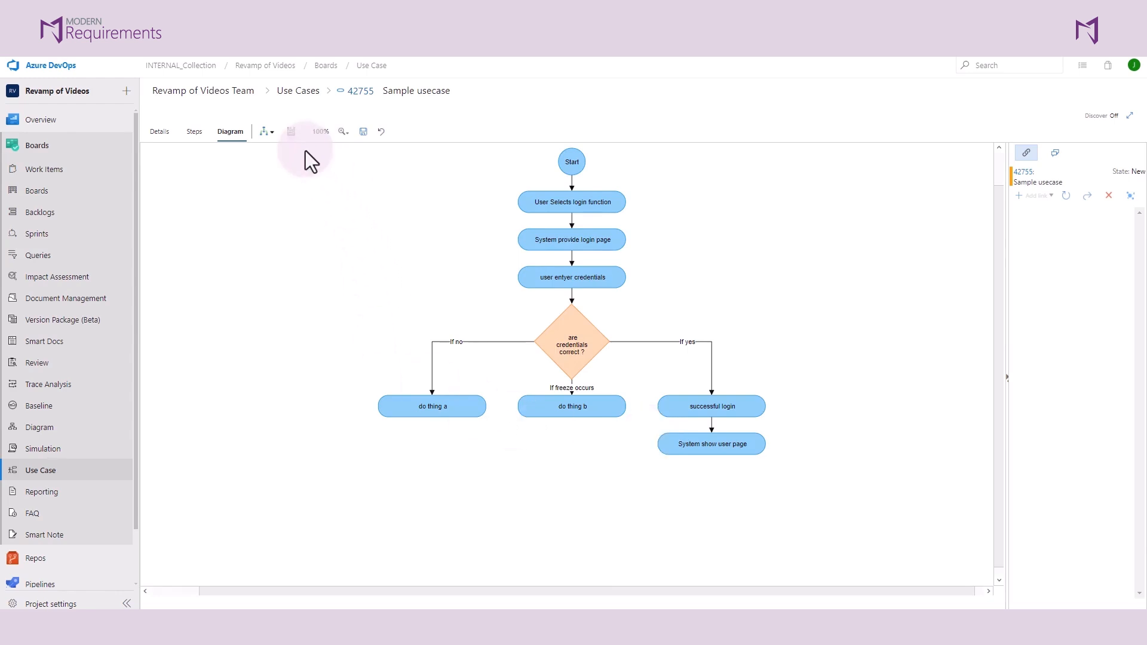
pyautogui.click(266, 133)
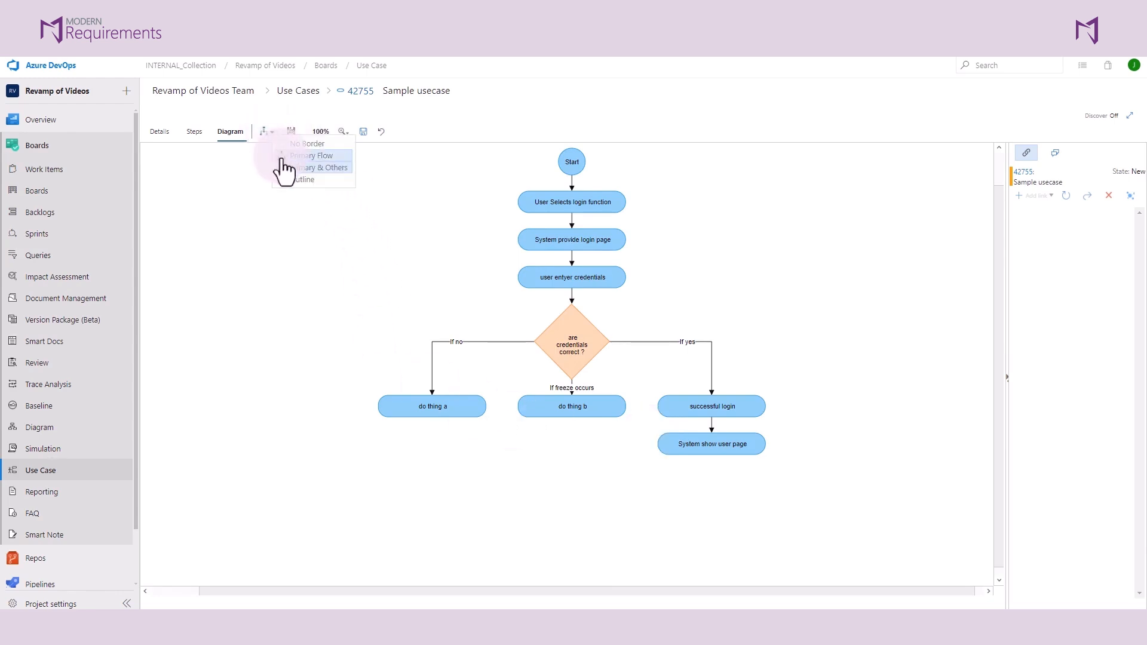